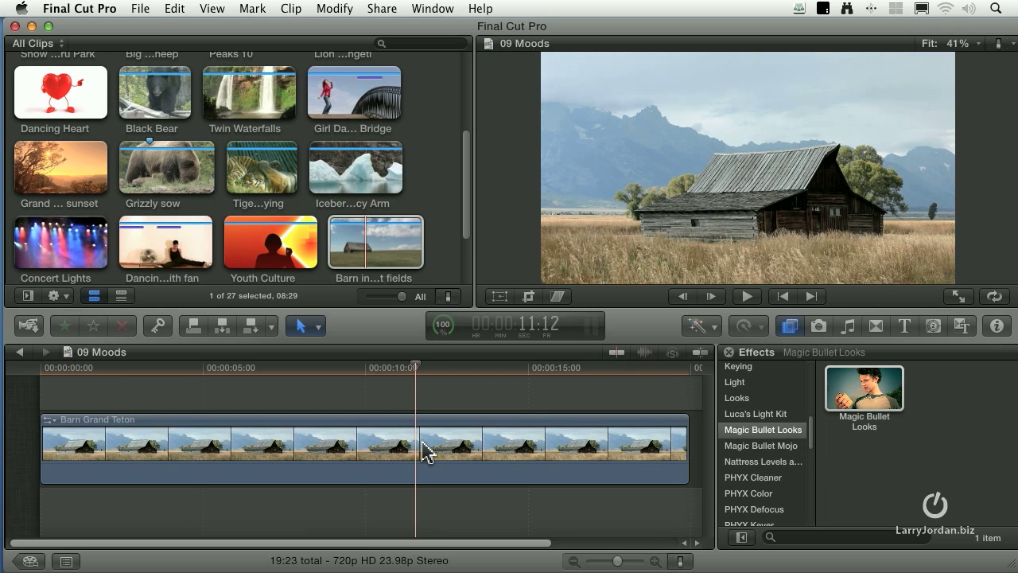
Show the Yanobox category in the Effects browser.
scroll(760, 471, down, 10)
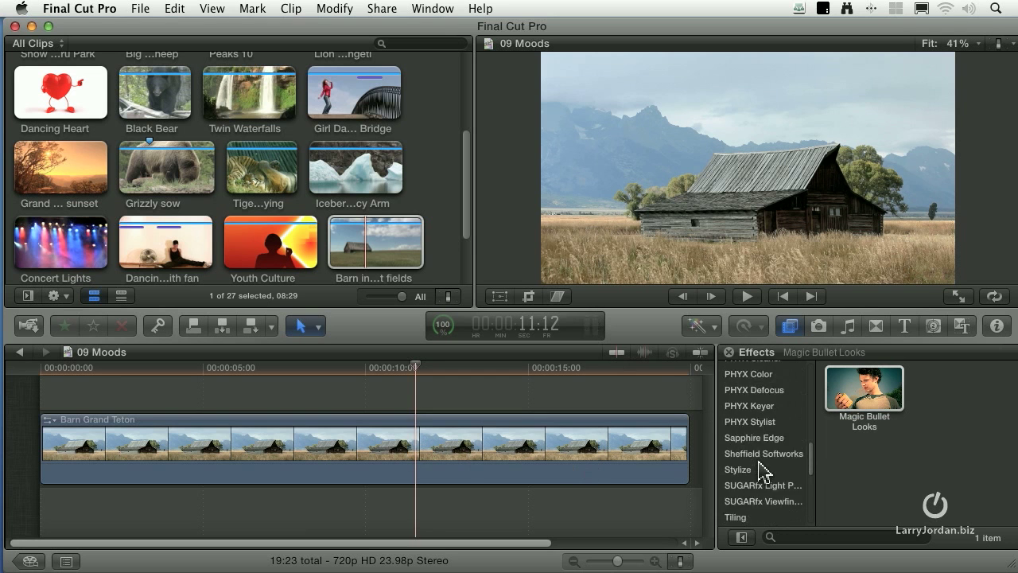
click(747, 475)
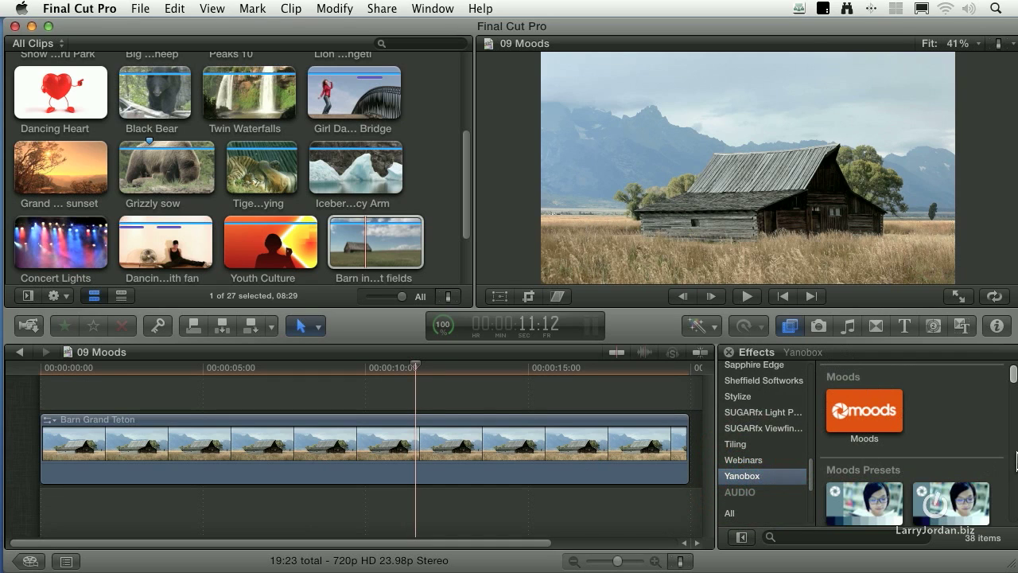
drag(1013, 374, 1013, 387)
Select the Barn Grand Teton clip and preview the Moods Blue 01 and Blue 04 presets.
click(857, 394)
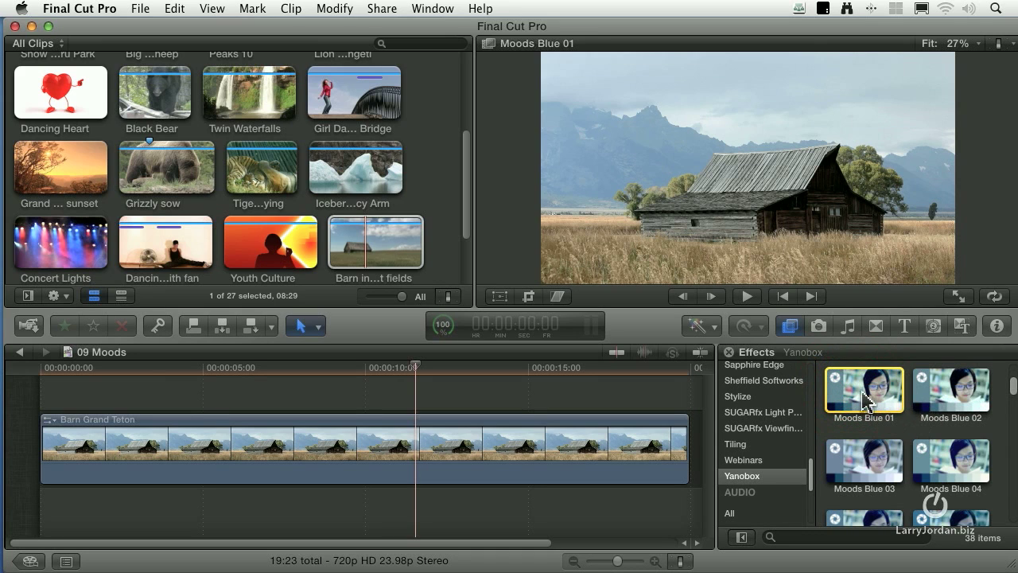
click(943, 465)
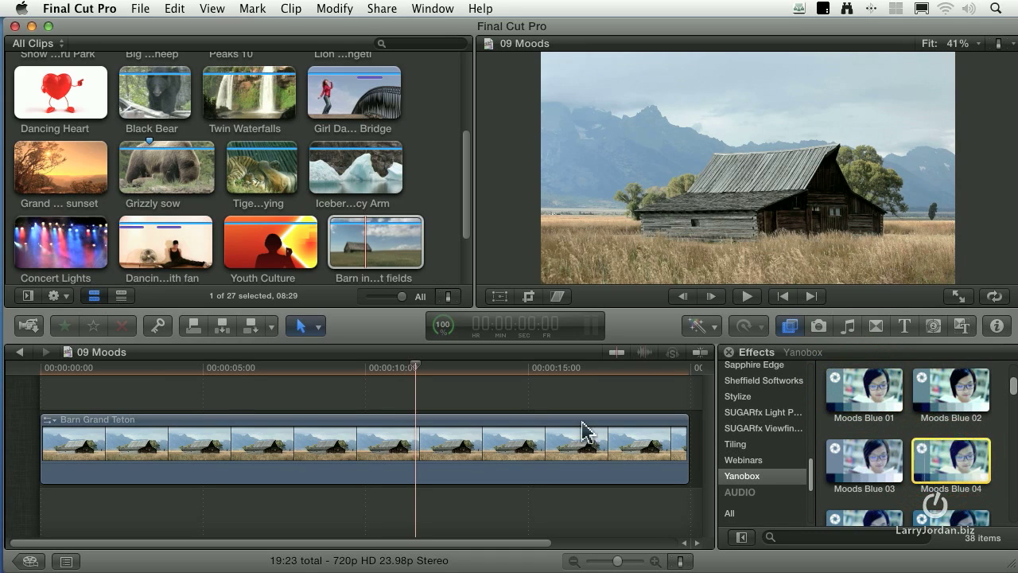
click(501, 433)
click(942, 458)
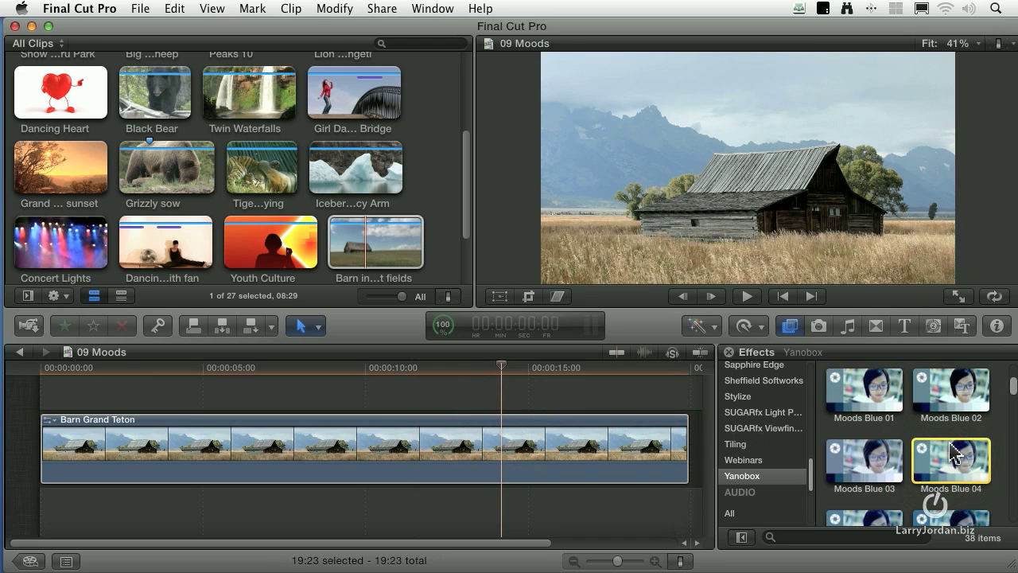
scroll(950, 455, down, 2)
scroll(946, 454, down, 4)
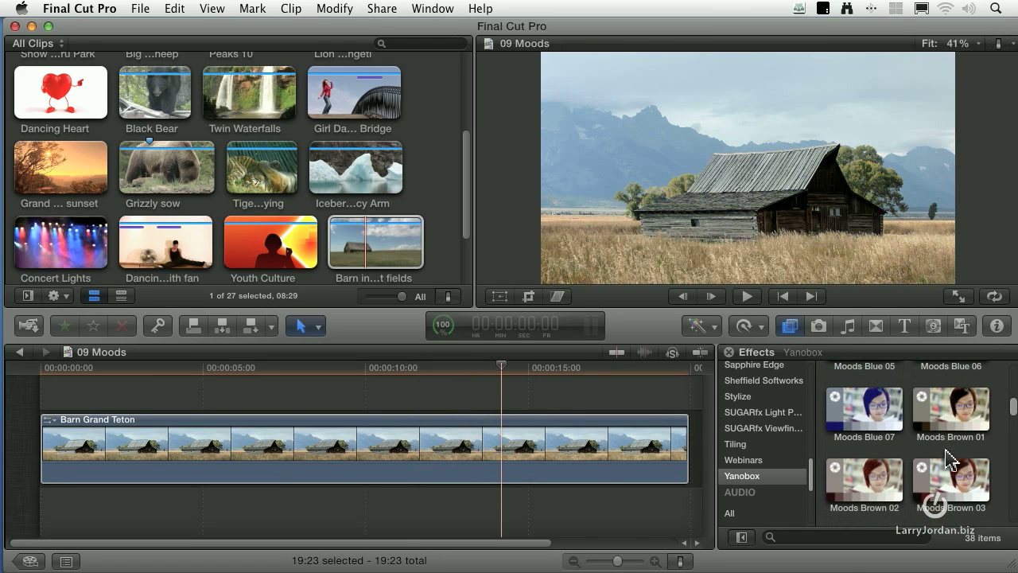
Preview Moods Brown 01, Dark Blue, Dark Purple and Dark Red, then return to Moods.
click(946, 426)
scroll(946, 429, down, 4)
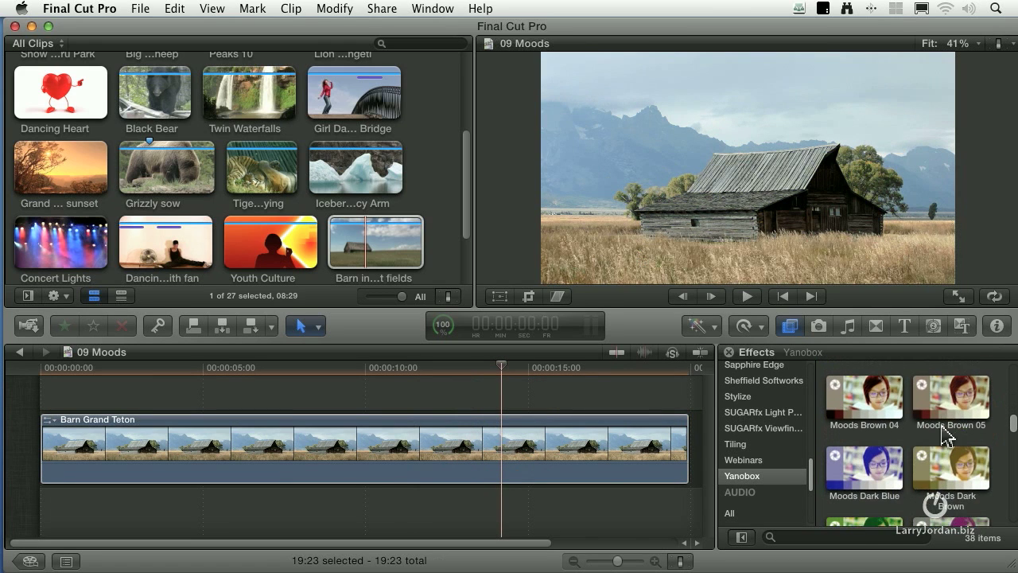
click(853, 465)
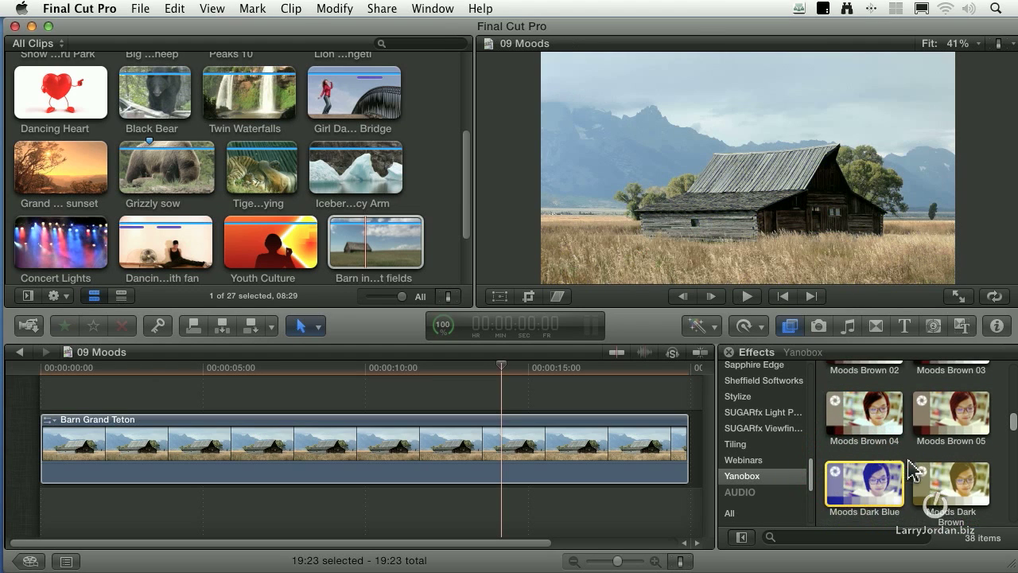
scroll(946, 461, down, 3)
click(950, 449)
click(950, 503)
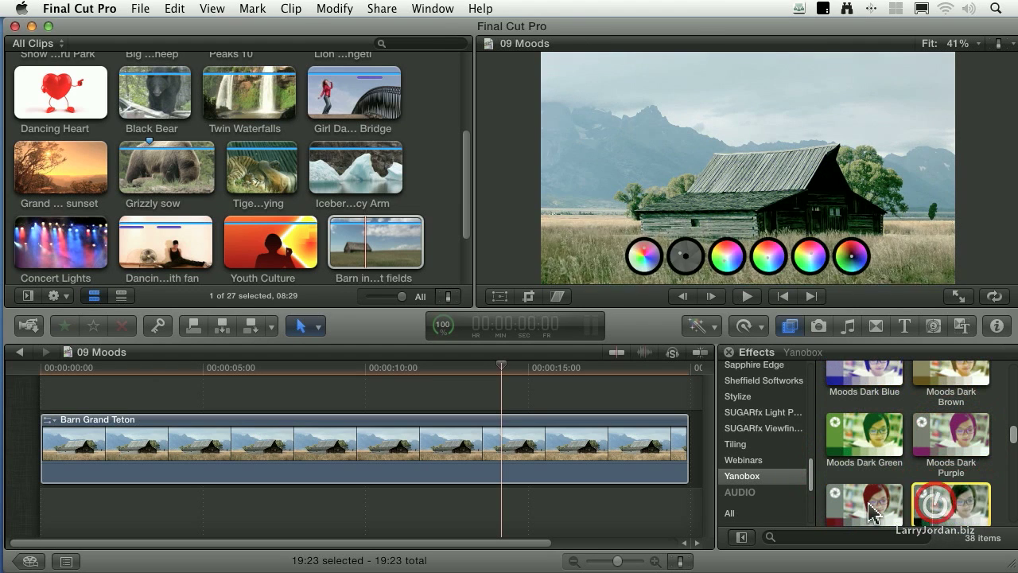
click(868, 507)
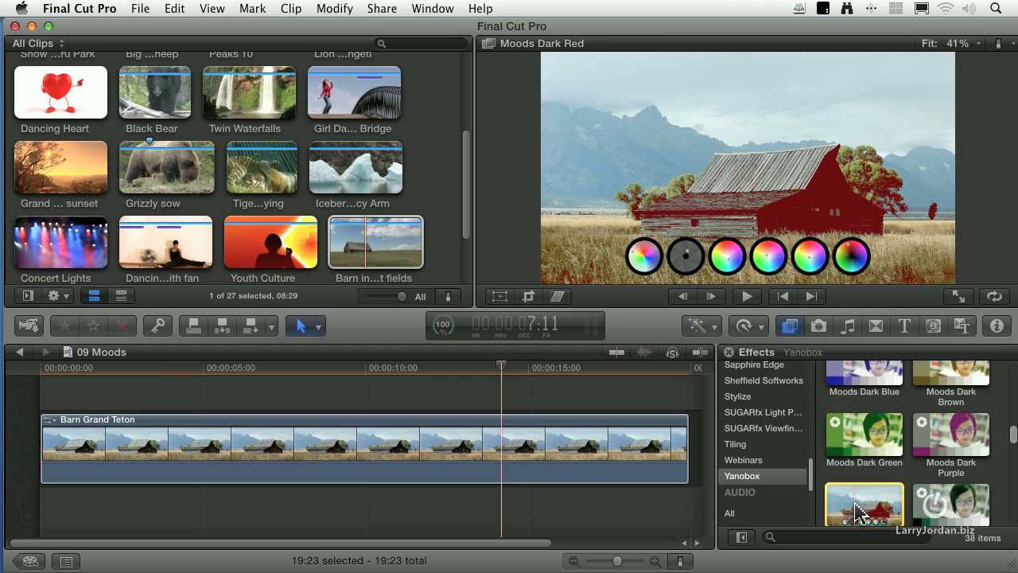
scroll(962, 505, down, 2)
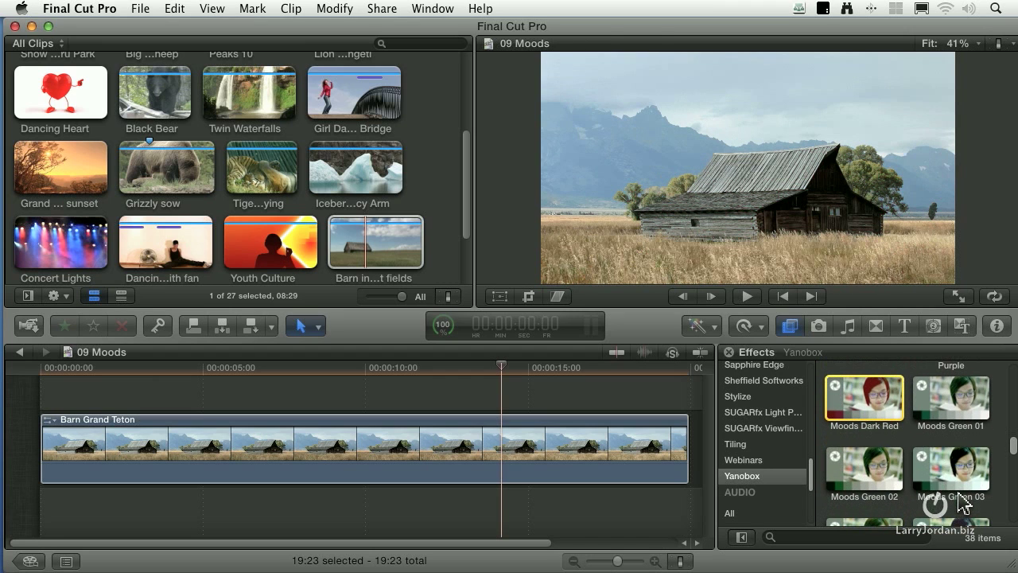
scroll(962, 502, up, 3)
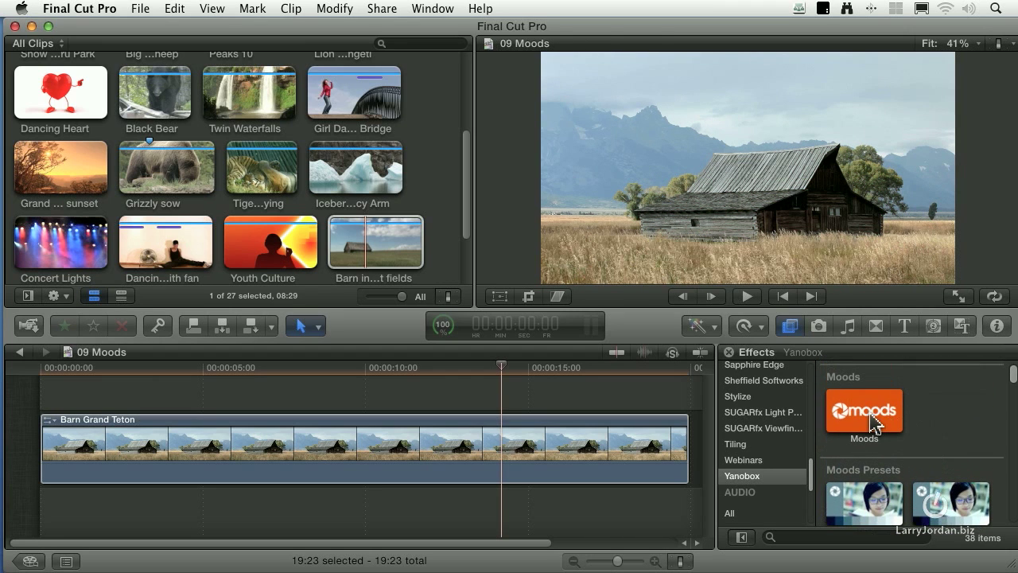
Apply the Moods effect to the Barn Grand Teton clip and enable its Help Card.
drag(866, 413, 499, 440)
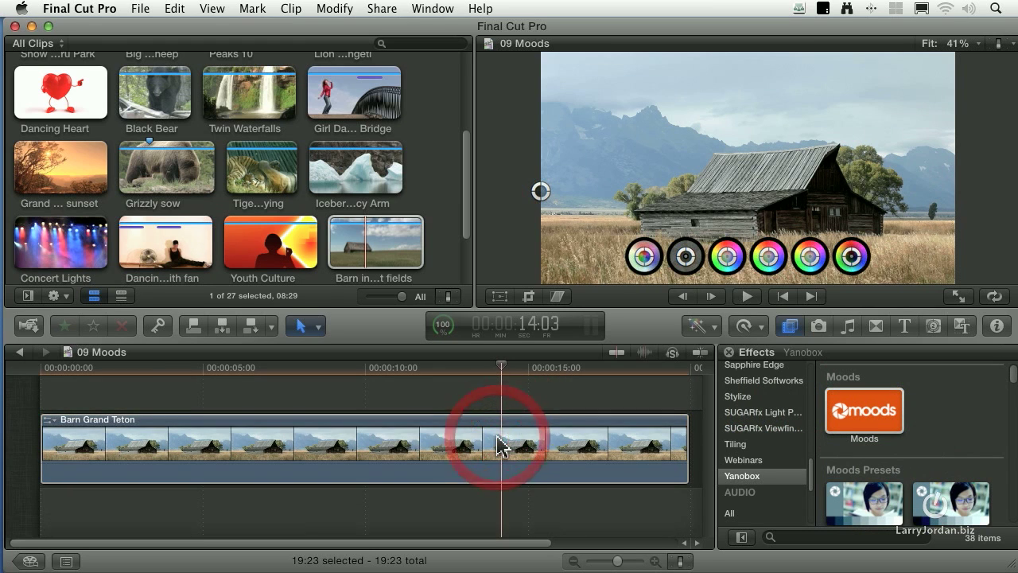
click(470, 443)
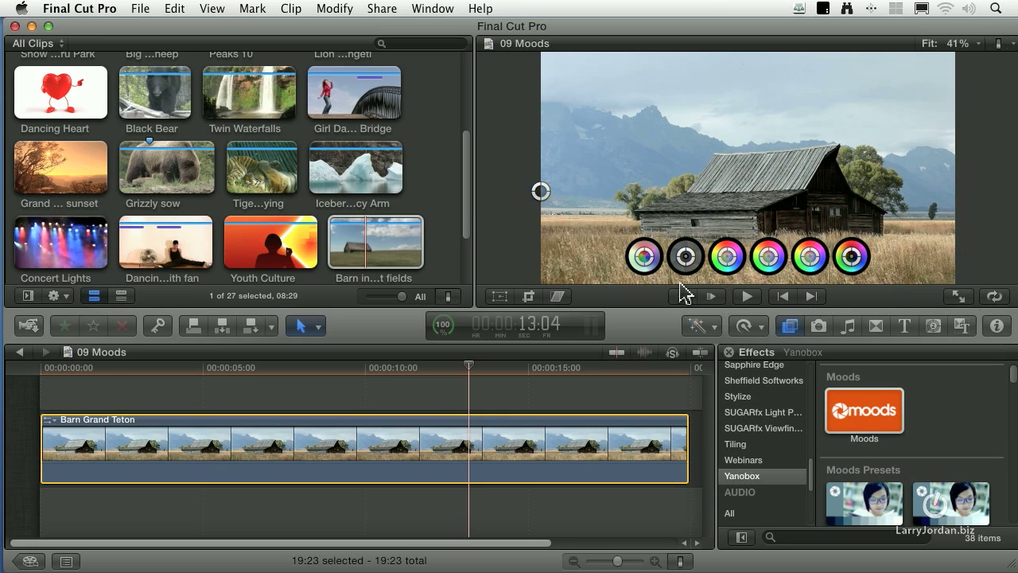
key(super+shift+a)
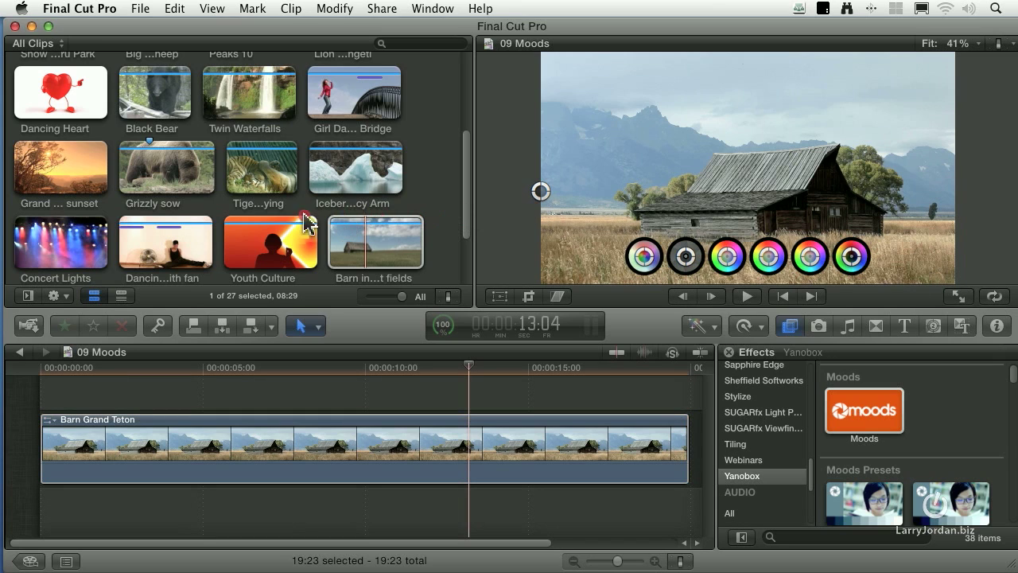
click(997, 325)
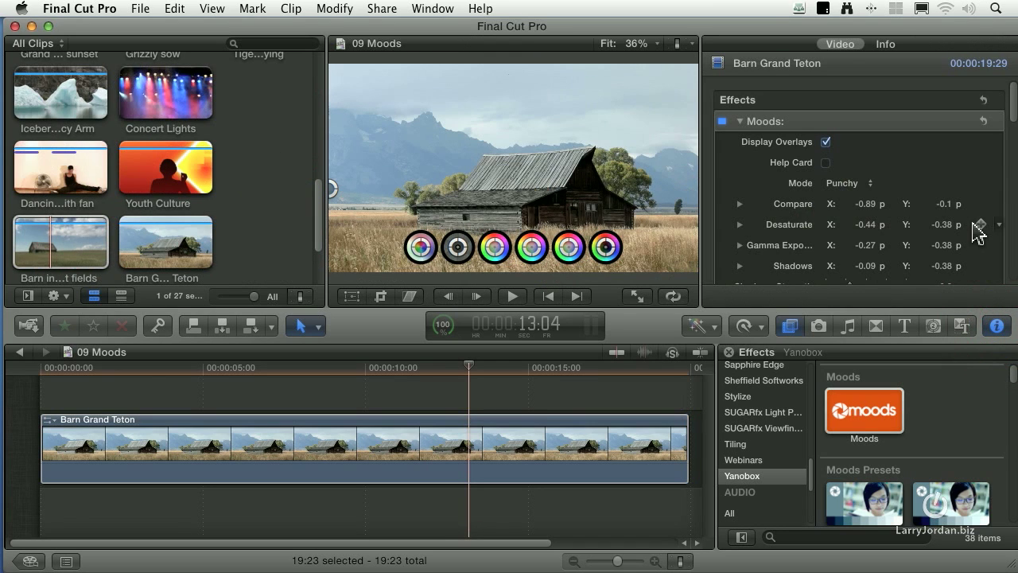
click(825, 162)
Zoom the Viewer to 50% and activate the Moods on-screen grading controls.
click(647, 44)
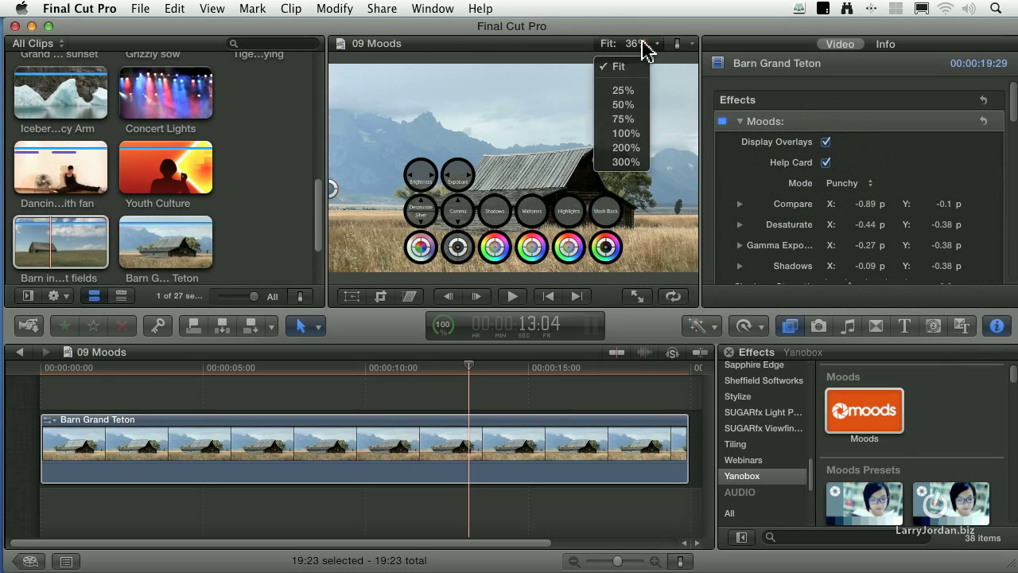
click(640, 105)
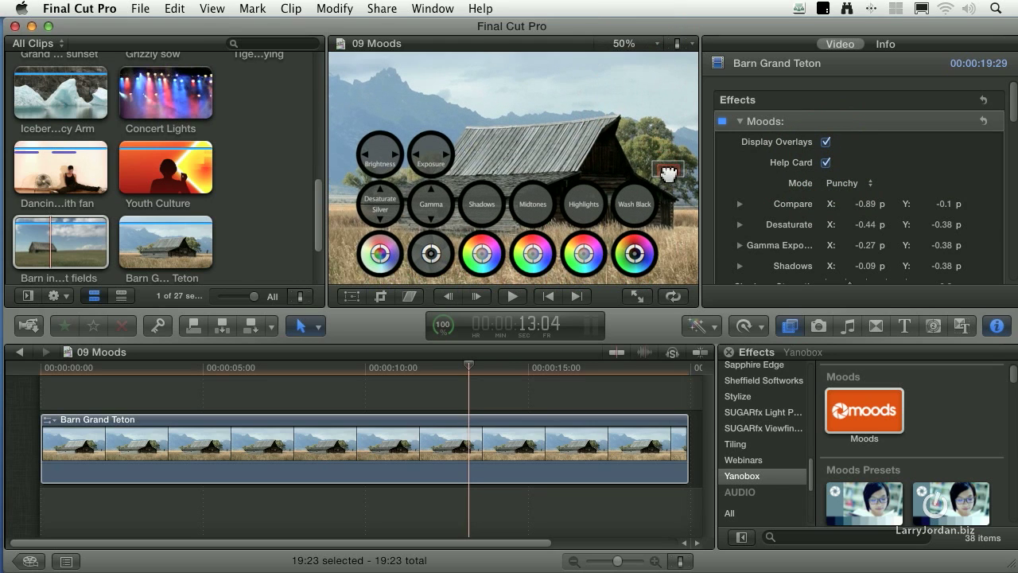
click(666, 170)
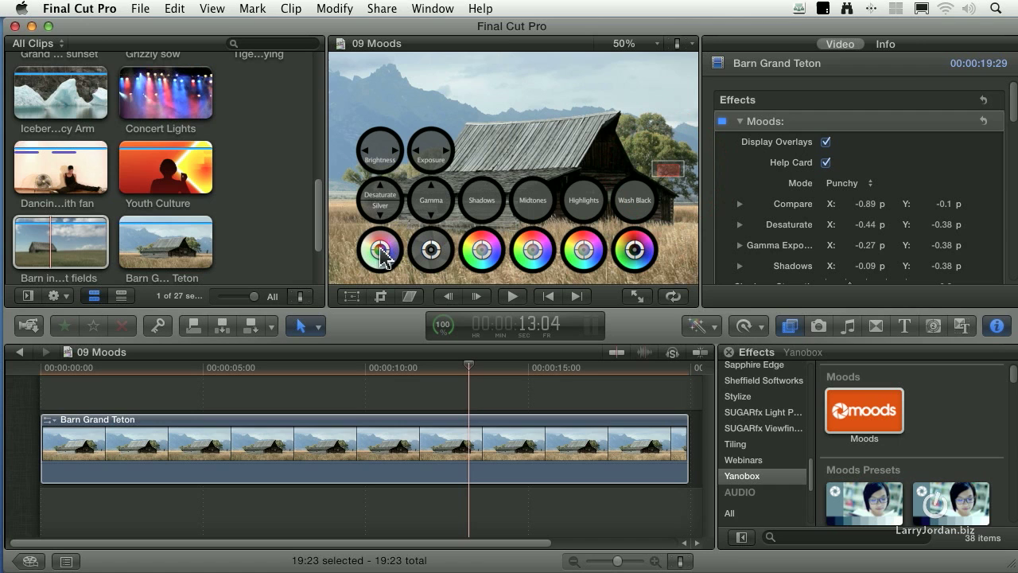
Drag the Desaturate wheel puck to darken and desaturate the barn image.
drag(383, 256, 638, 256)
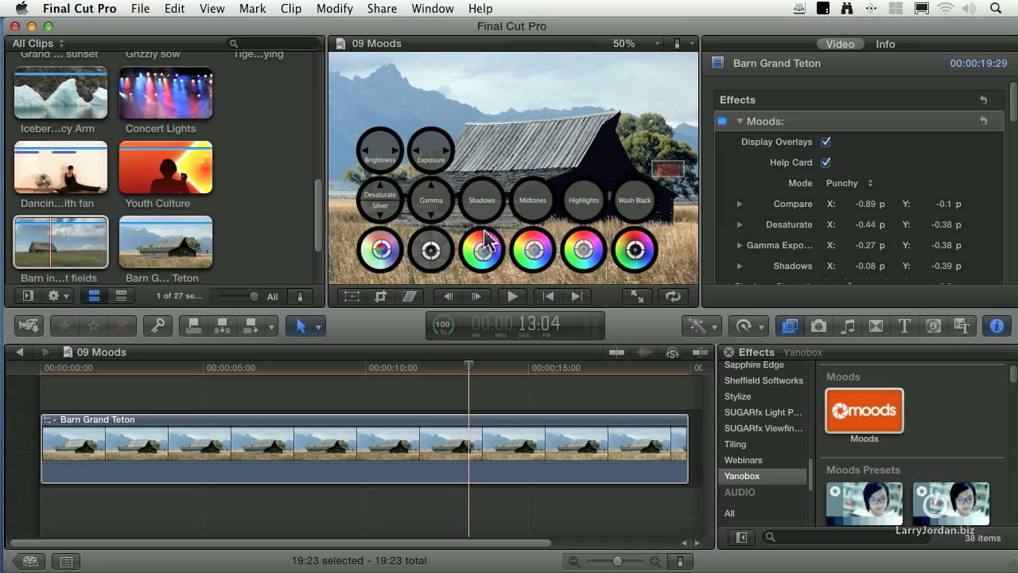
Reset Moods, then set Gamma Exposure to X -0.26, Y -0.38.
click(983, 121)
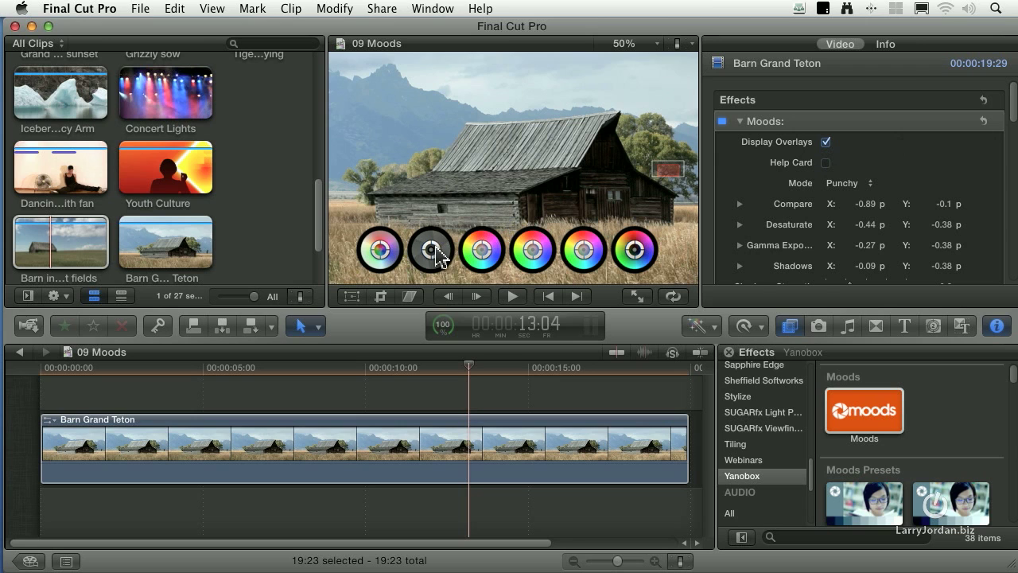
mouse_move(435, 251)
mouse_down()
mouse_move(477, 243)
mouse_move(470, 250)
mouse_move(454, 234)
mouse_move(580, 241)
mouse_move(562, 259)
mouse_move(562, 218)
mouse_move(601, 203)
mouse_move(602, 252)
mouse_move(452, 259)
mouse_move(431, 250)
mouse_up()
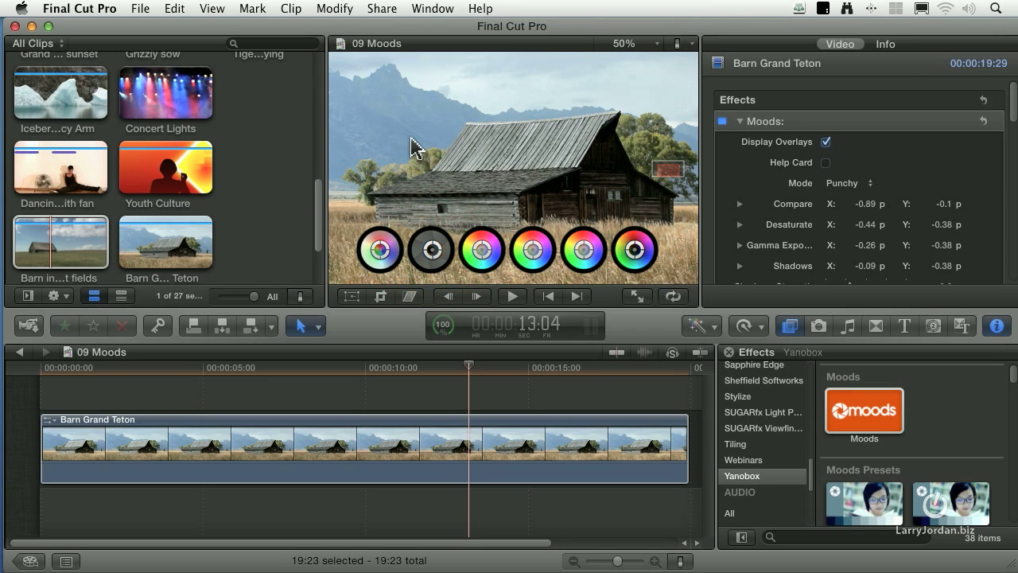
Show the video scopes as a Luma waveform and fit the whole barn frame in the Viewer.
key(super+7)
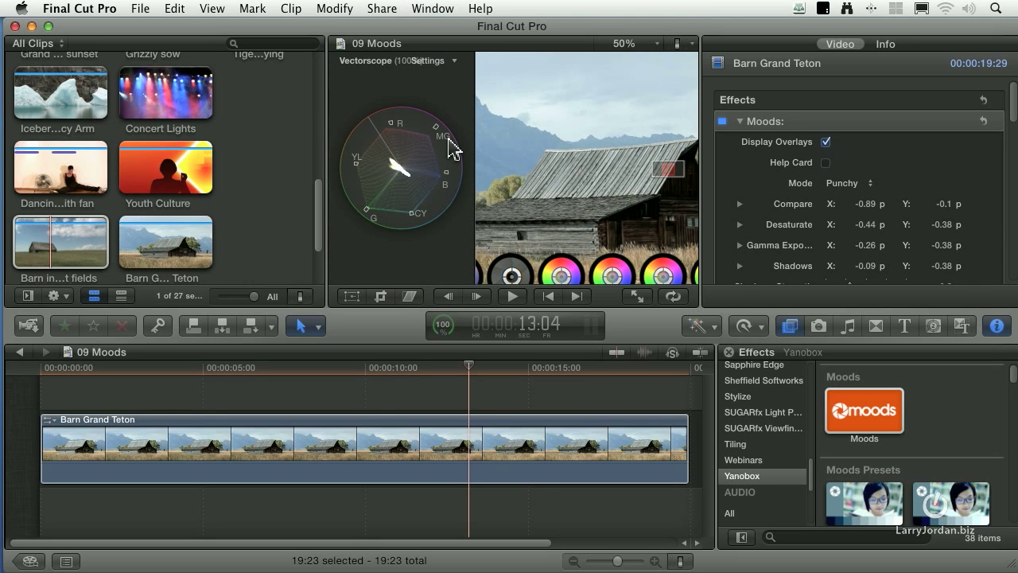
click(430, 8)
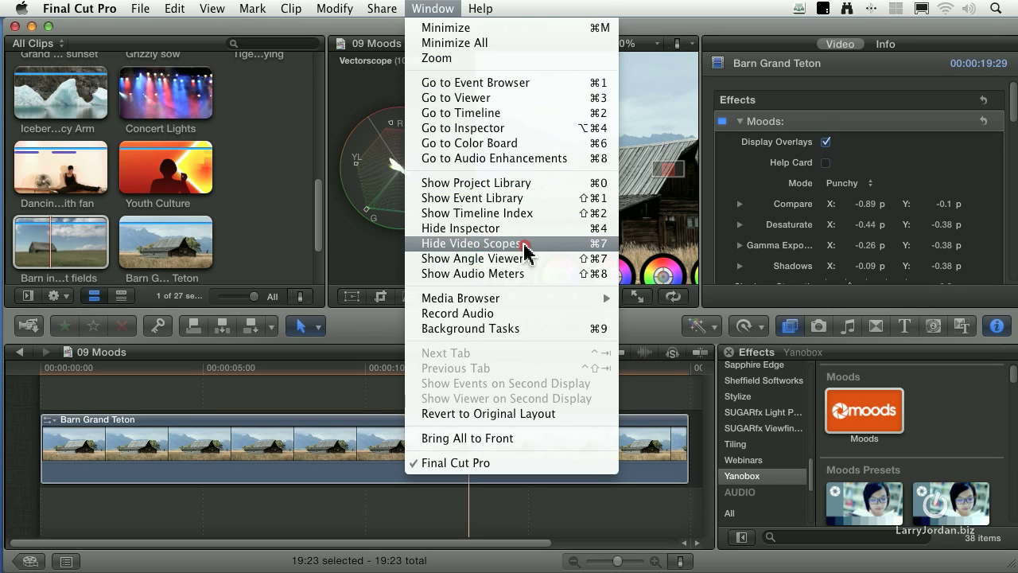
click(567, 249)
key(super+7)
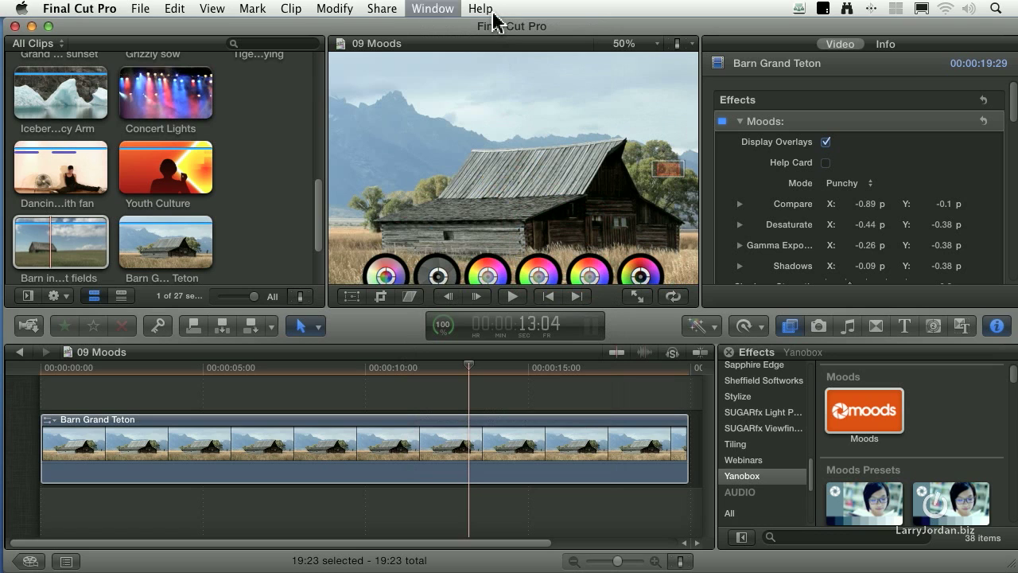
click(505, 62)
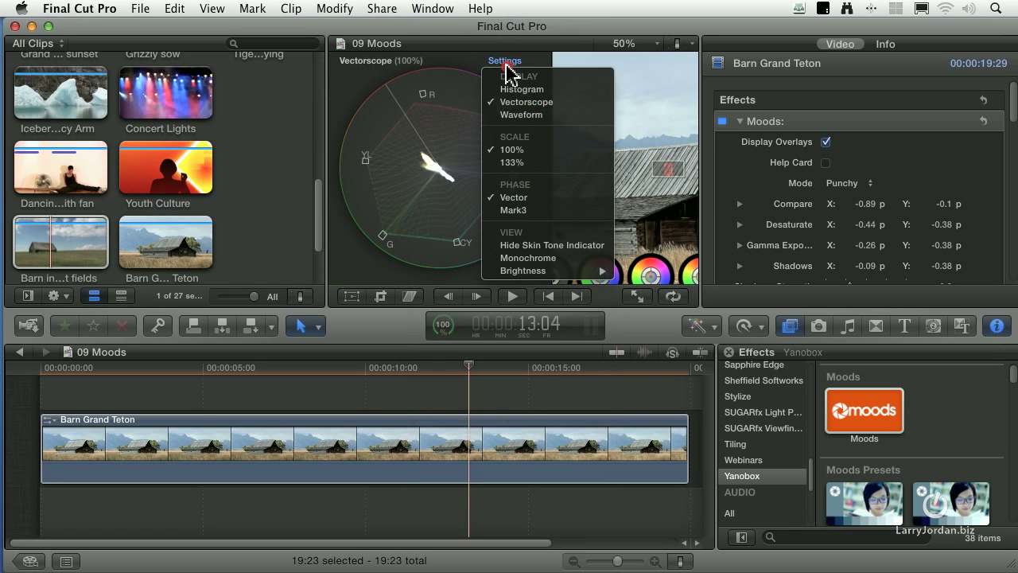
click(549, 117)
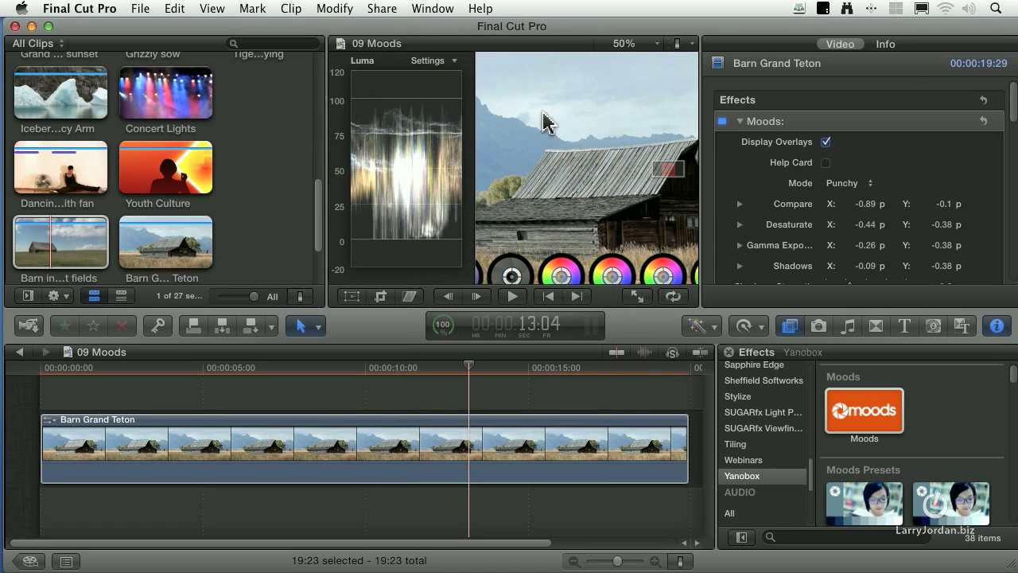
click(630, 95)
key(shift+z)
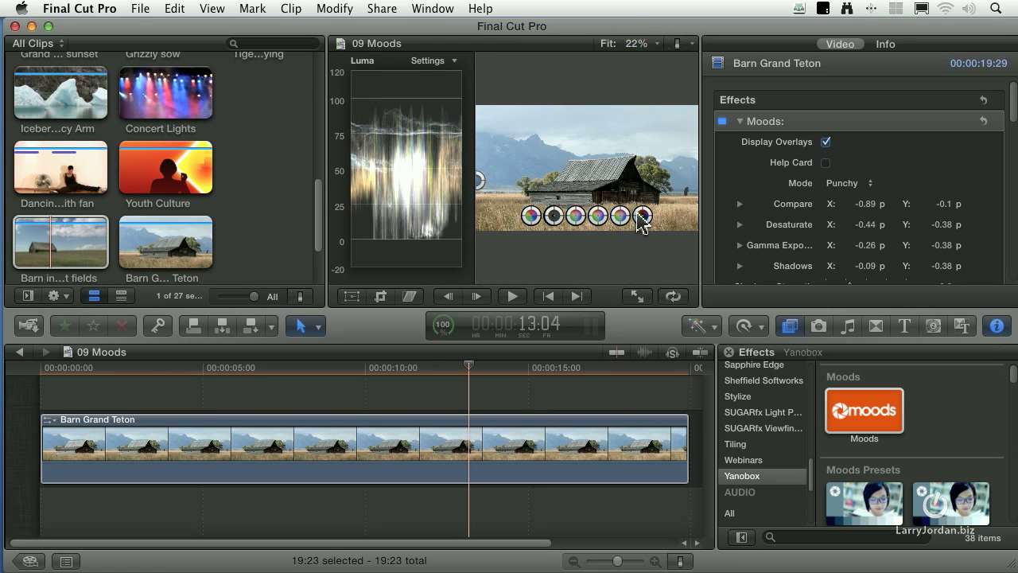
Tint with Wash Black, desaturate to X -0.47, Y -0.5, and clear the purple wash.
mouse_move(642, 221)
mouse_down()
mouse_move(652, 216)
mouse_move(639, 221)
mouse_move(648, 222)
mouse_move(640, 235)
mouse_up()
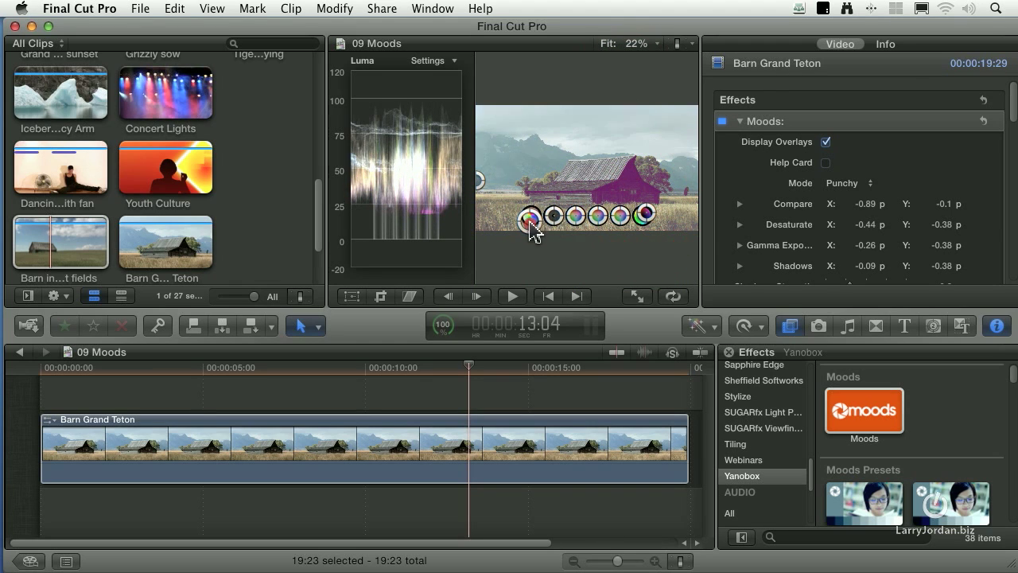
drag(529, 220, 554, 221)
click(642, 215)
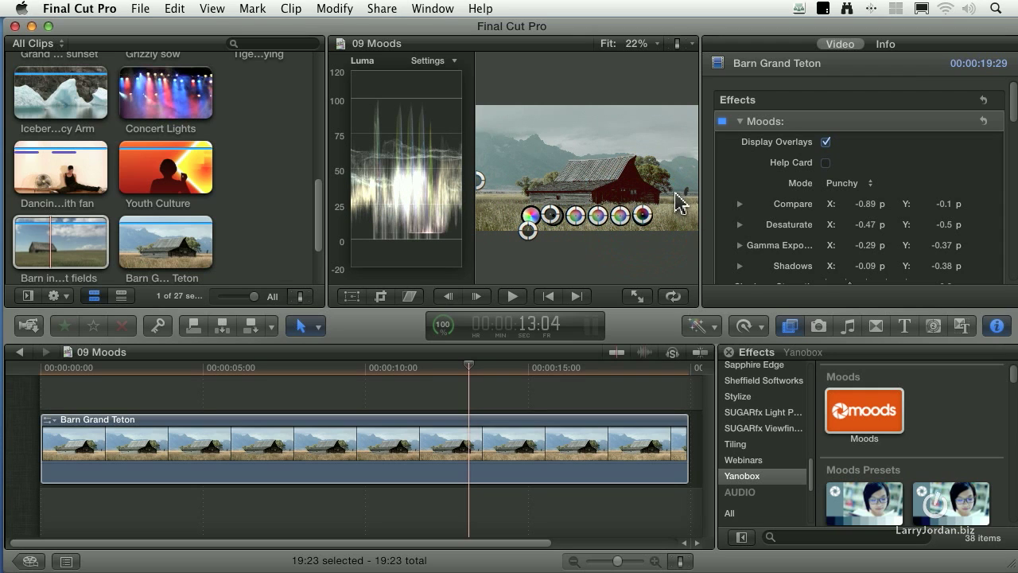
Add a split before/after comparison and shift the Shadows colour toward green.
drag(480, 182, 587, 173)
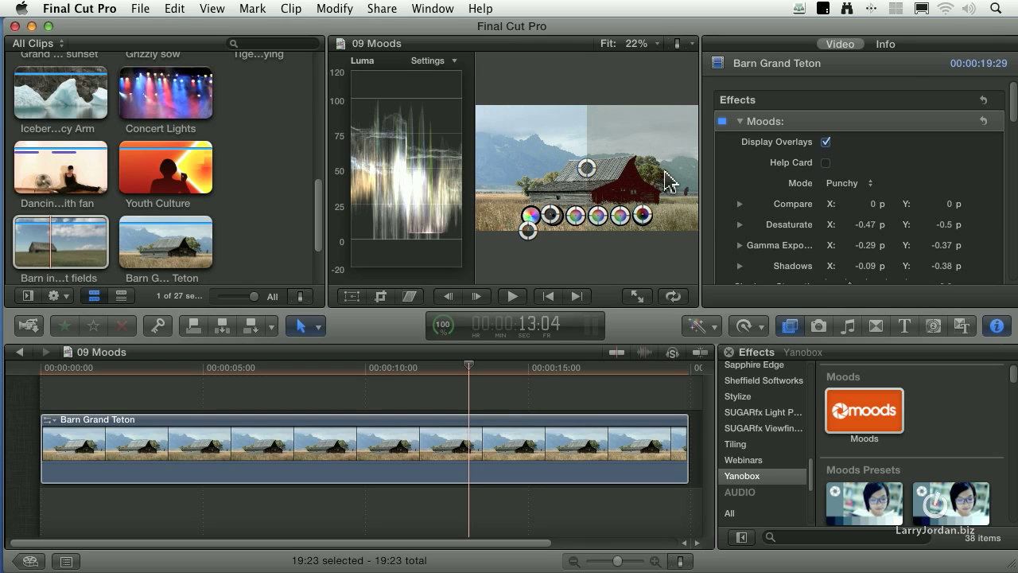
drag(577, 224, 547, 221)
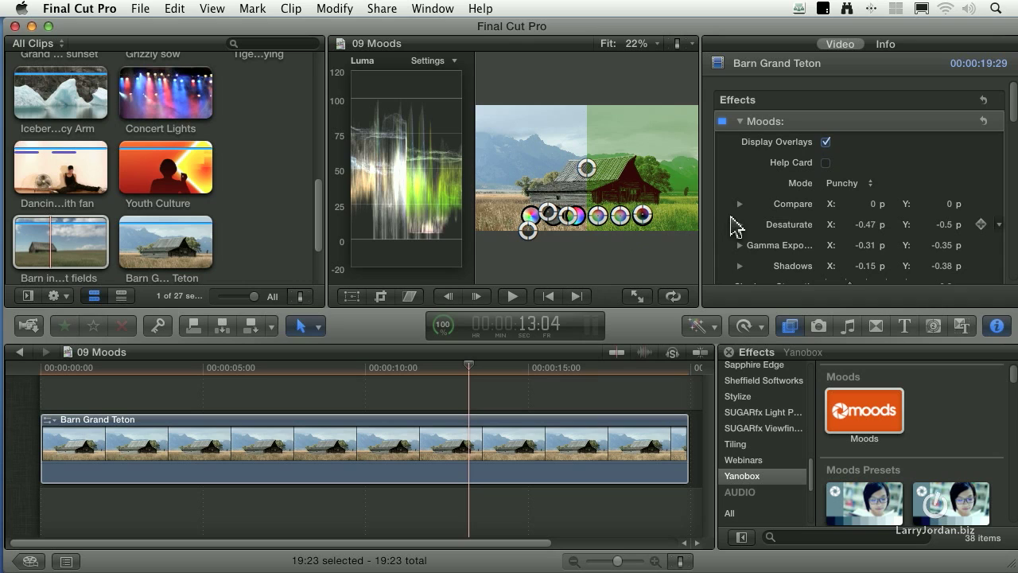
scroll(730, 225, down, 5)
scroll(736, 222, down, 5)
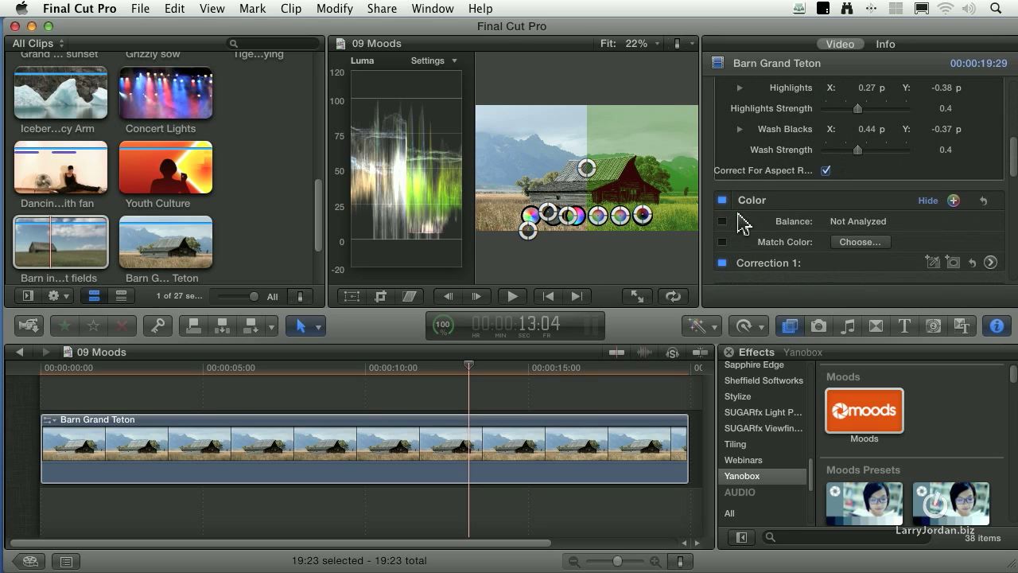
scroll(770, 206, up, 10)
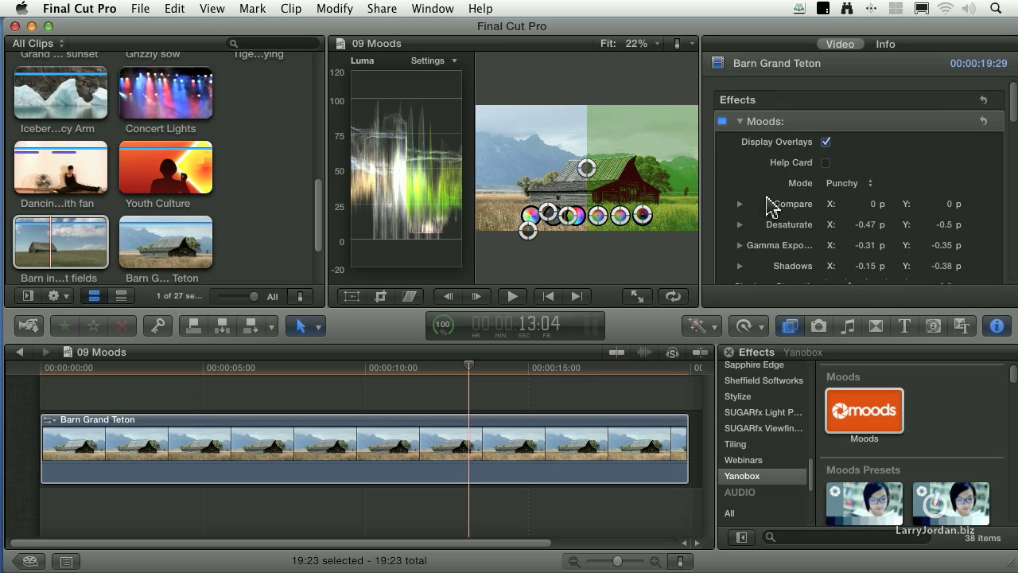